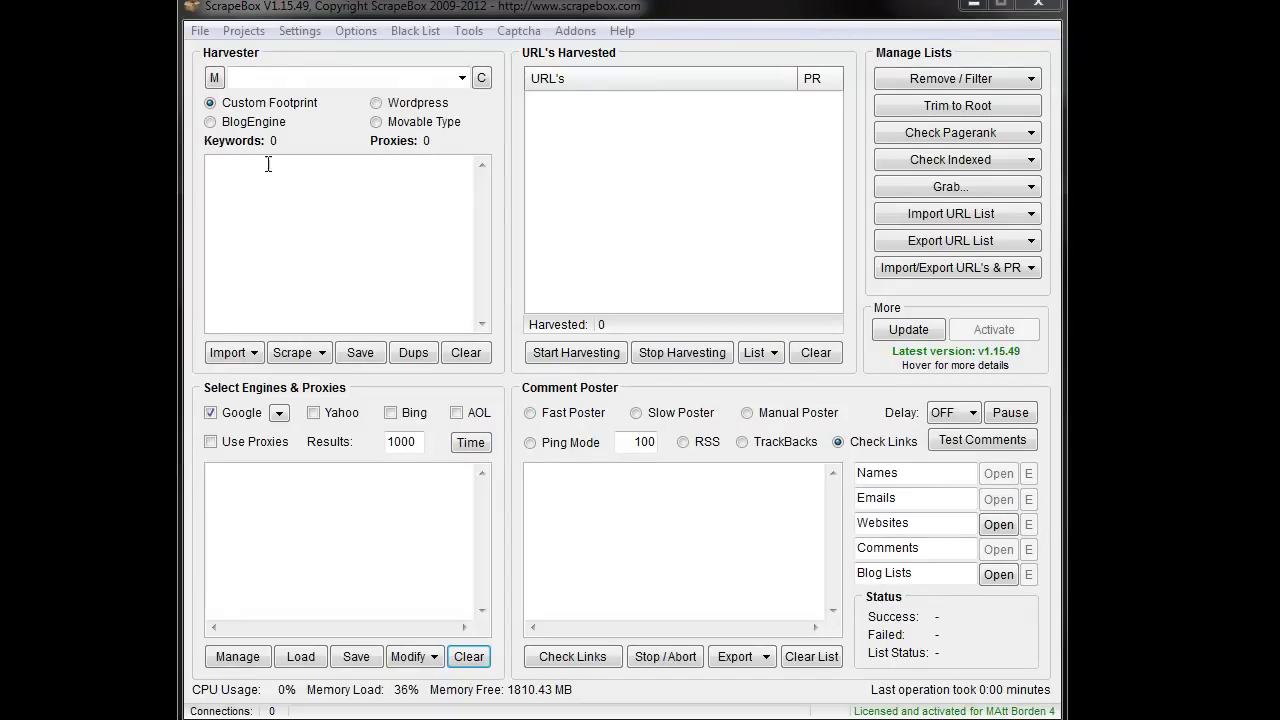
Review the 29 available addons and their versions, including Google Cache Extractor, then close the catalog
click(564, 33)
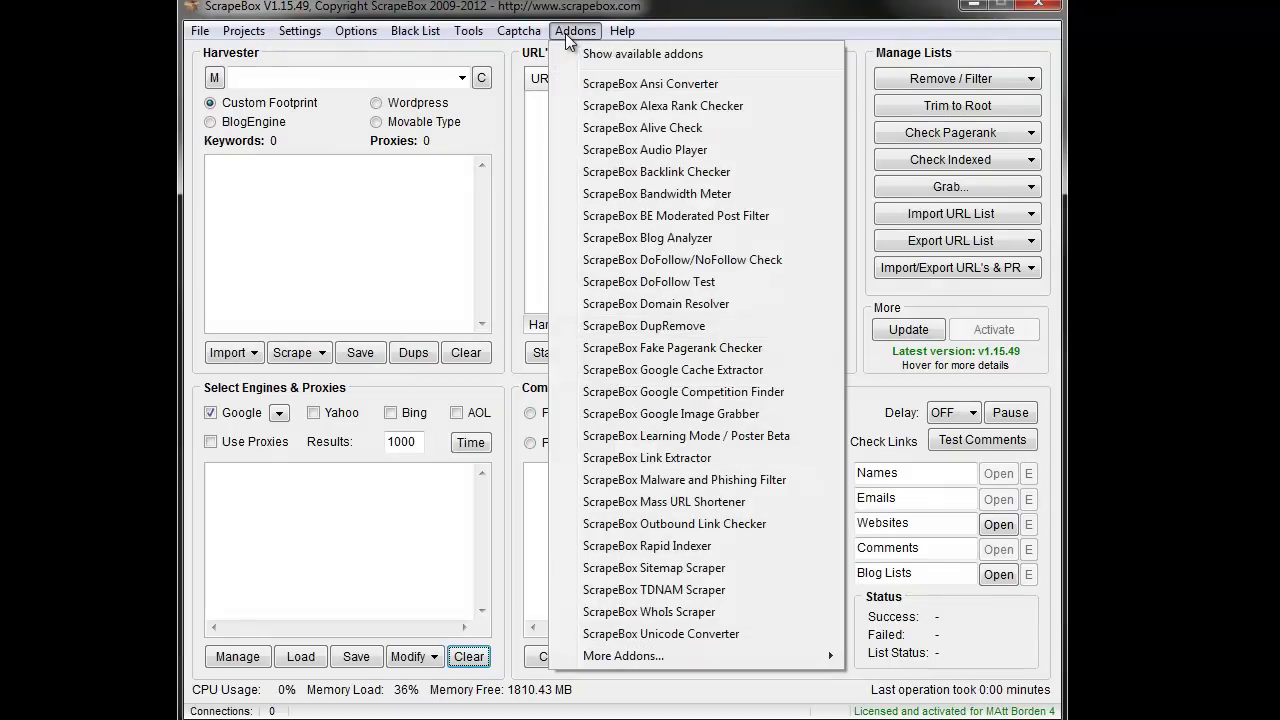
click(618, 54)
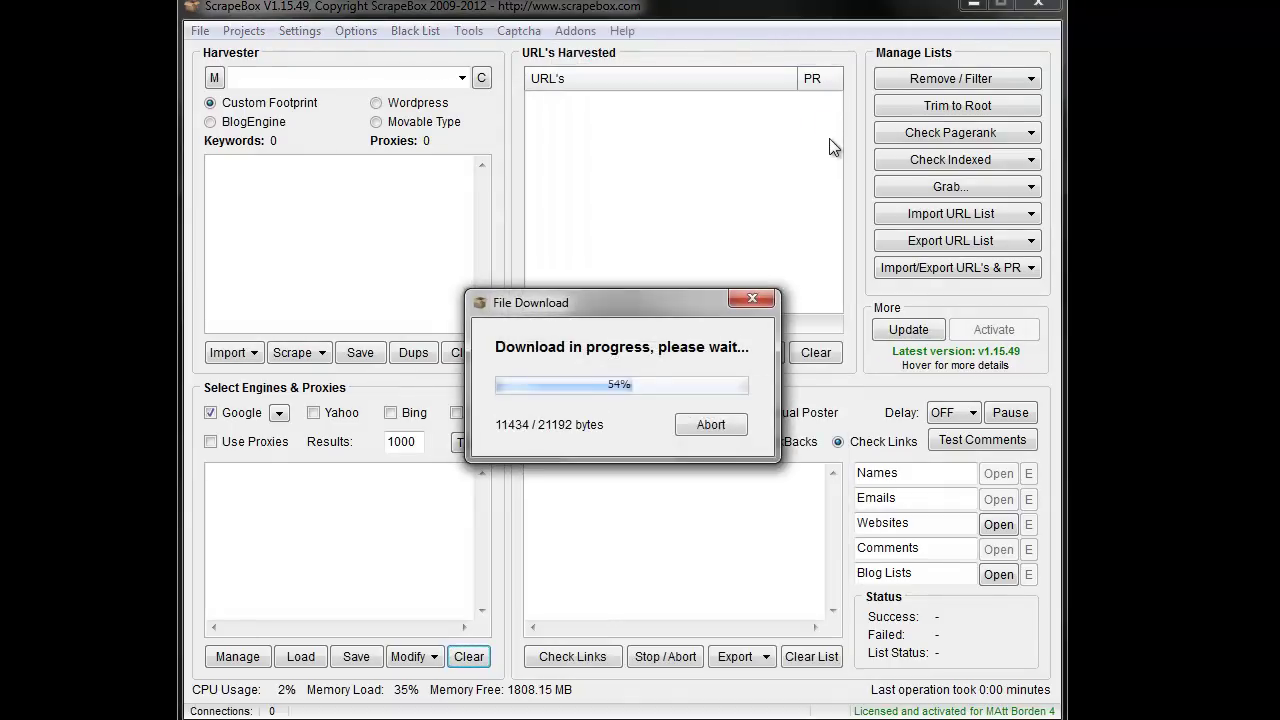
click(716, 425)
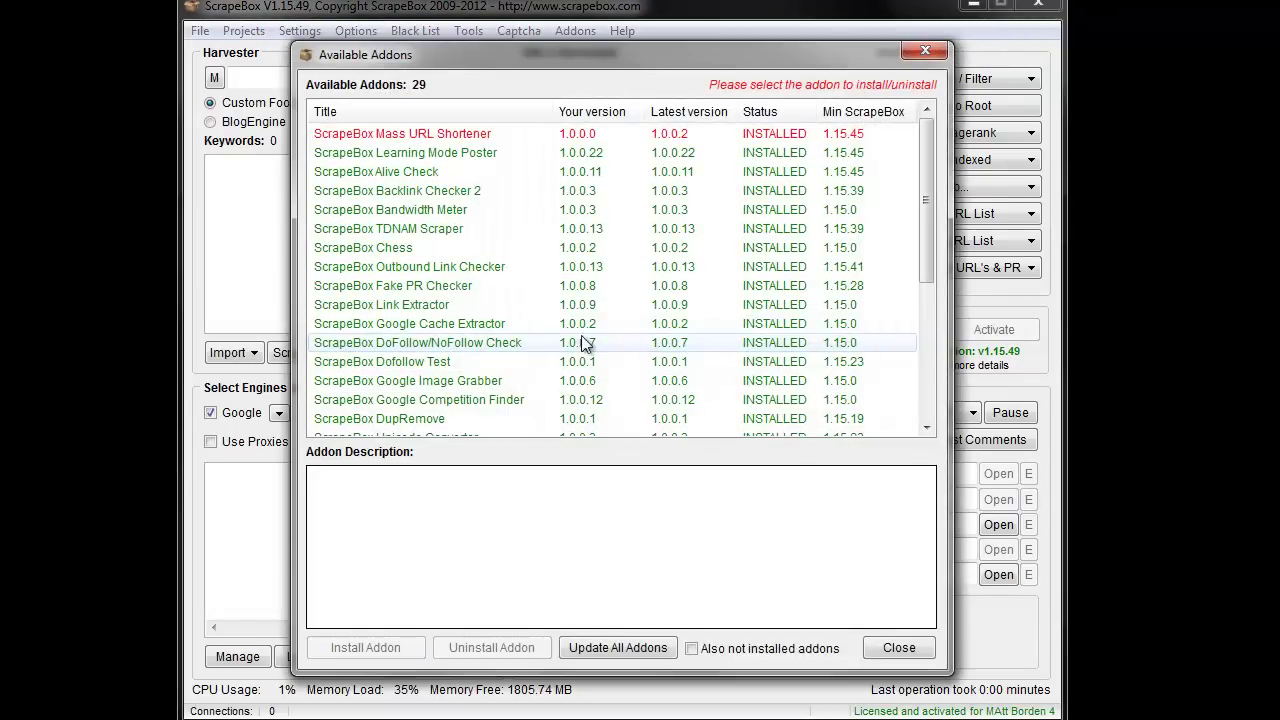
click(564, 330)
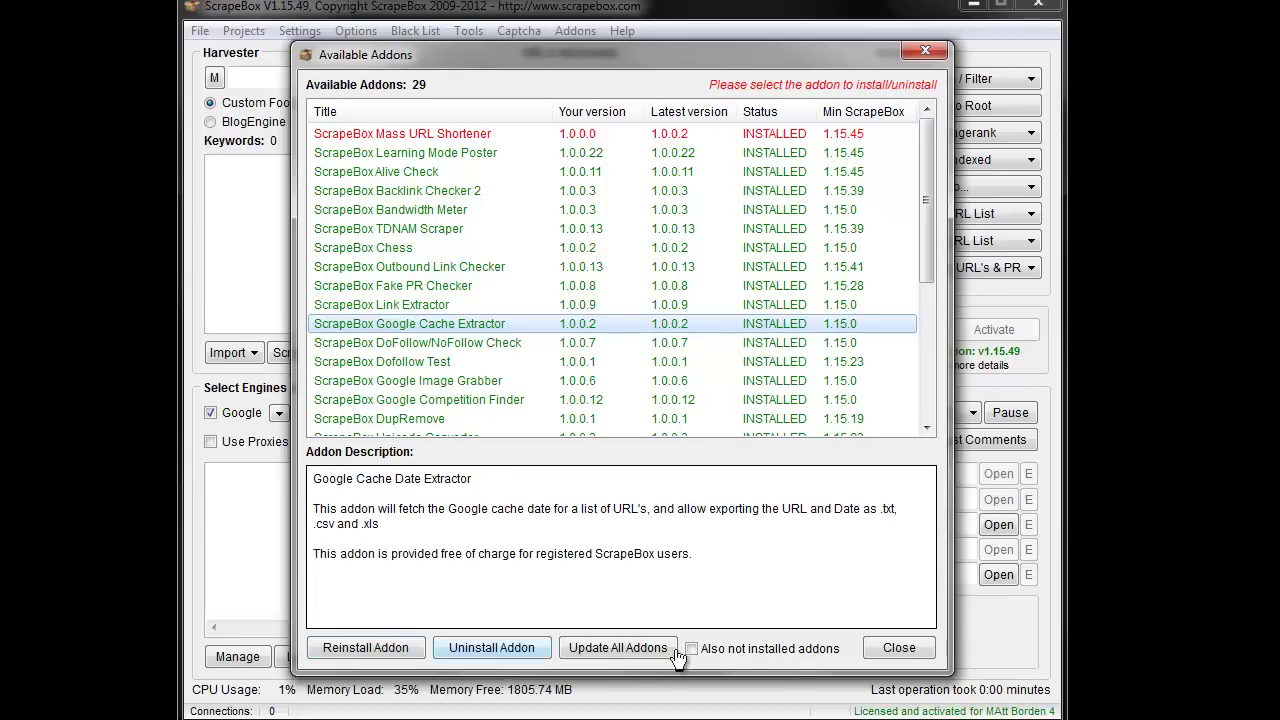
click(899, 650)
click(576, 31)
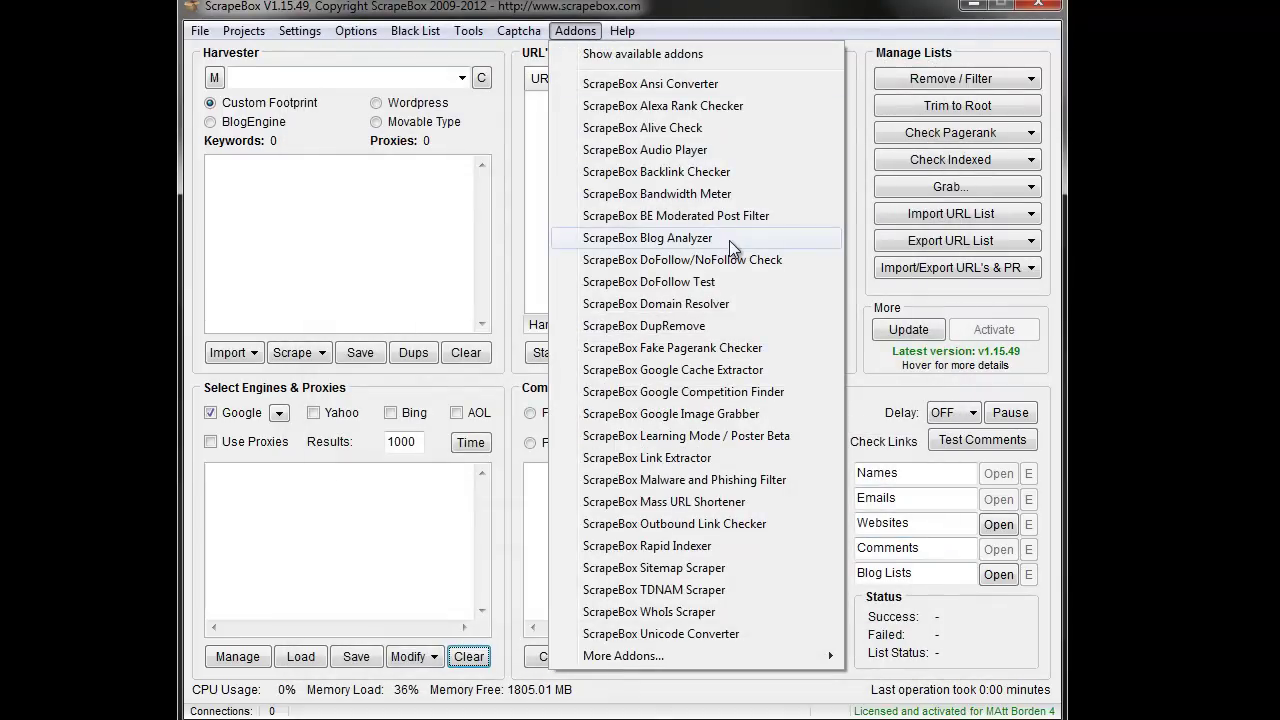
click(729, 240)
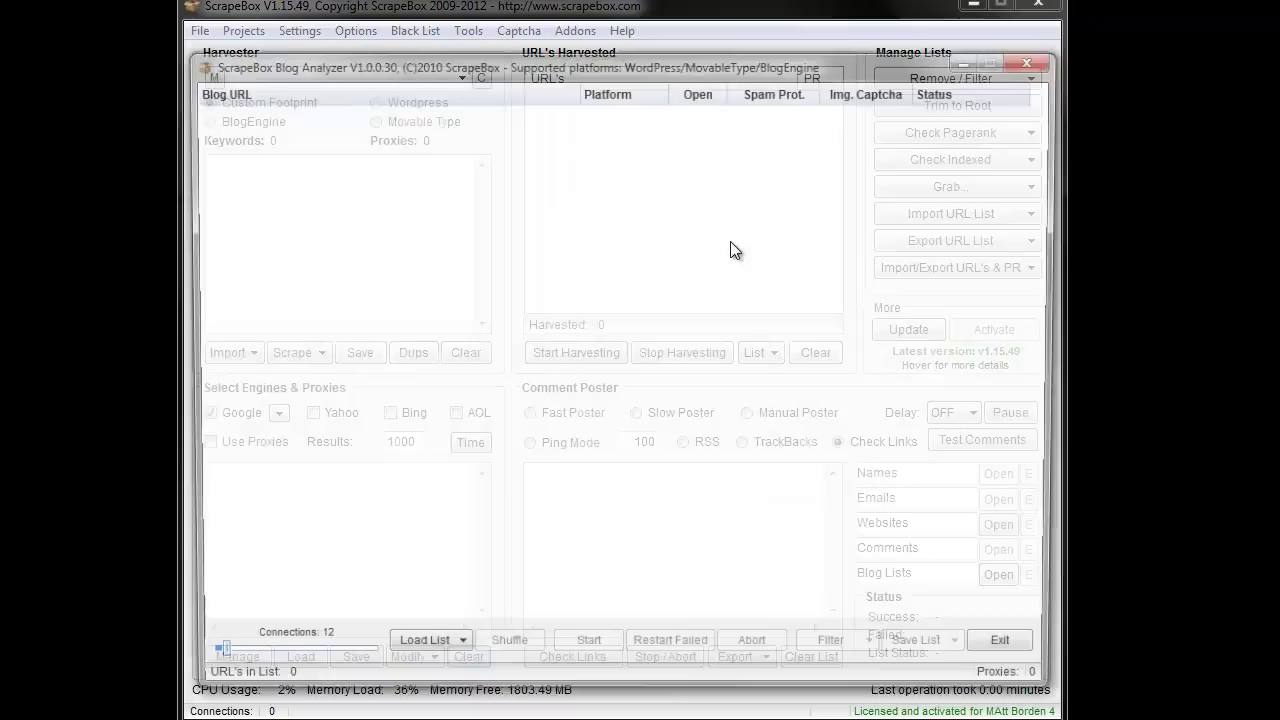
drag(550, 62, 551, 33)
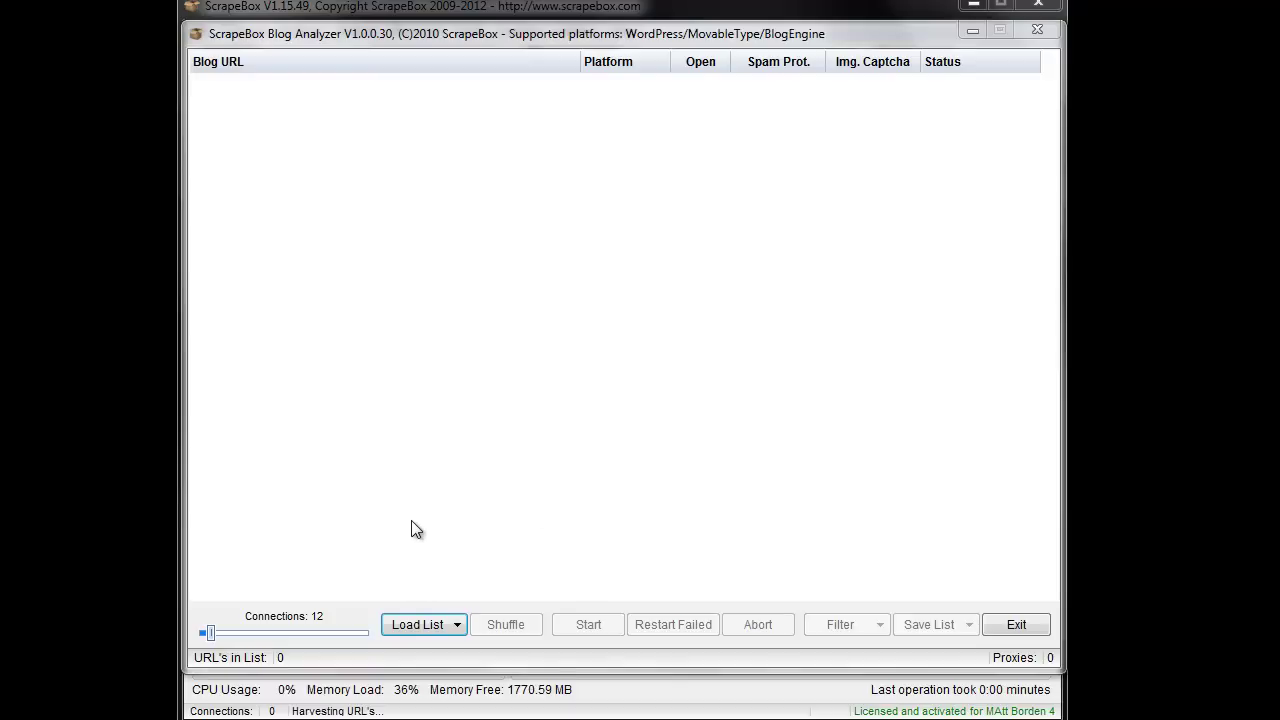
Load the ~Blog Analyzer URL file from Business > ~Vids, giving 138 Ready URLs
click(458, 625)
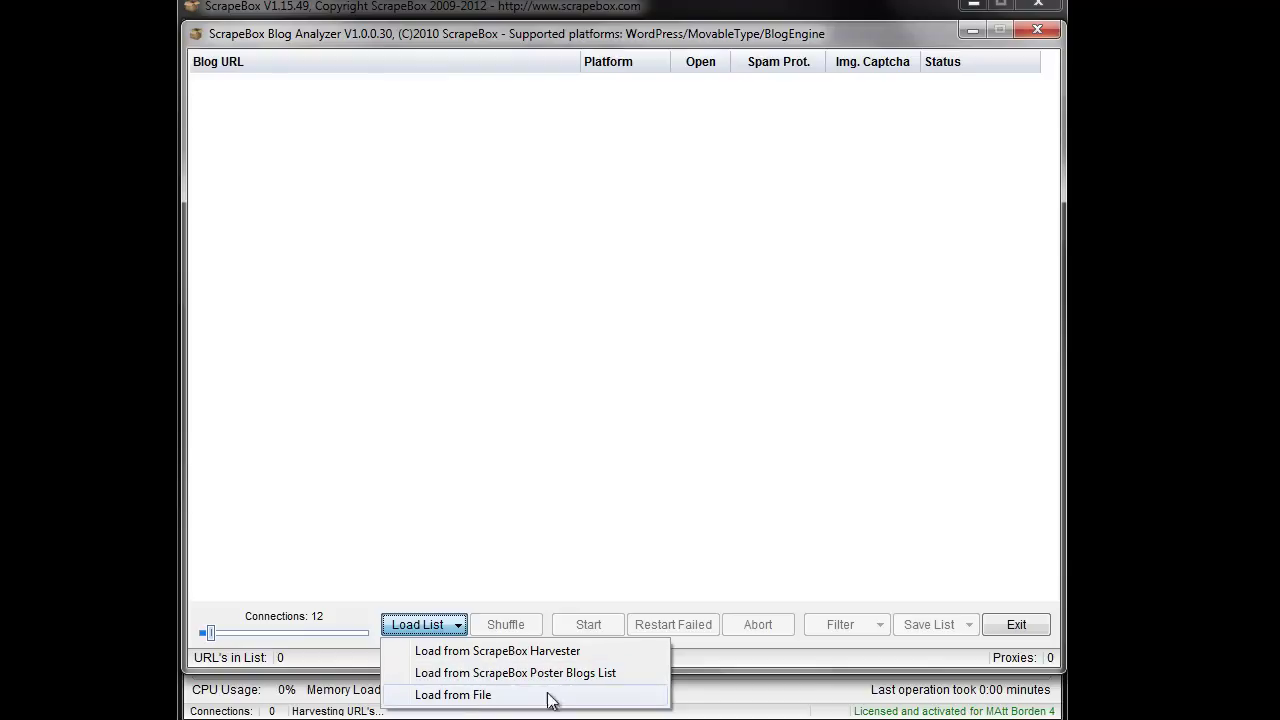
click(486, 694)
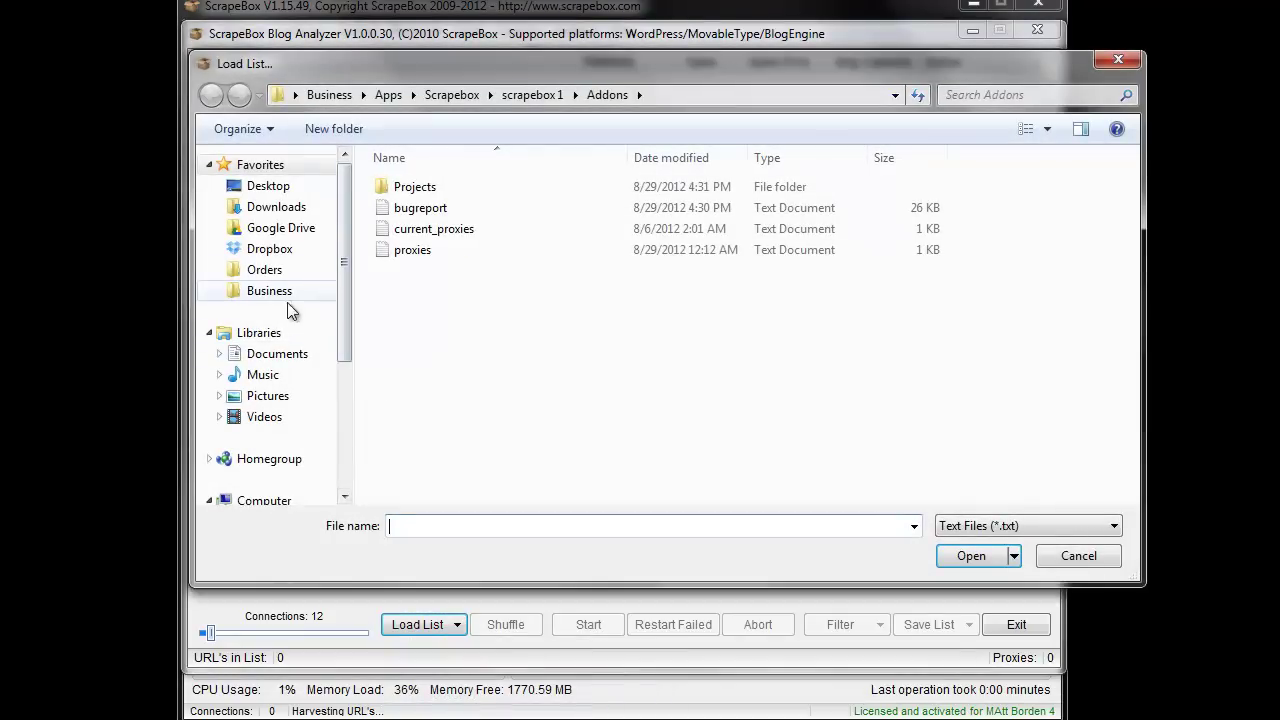
click(267, 291)
double_click(406, 212)
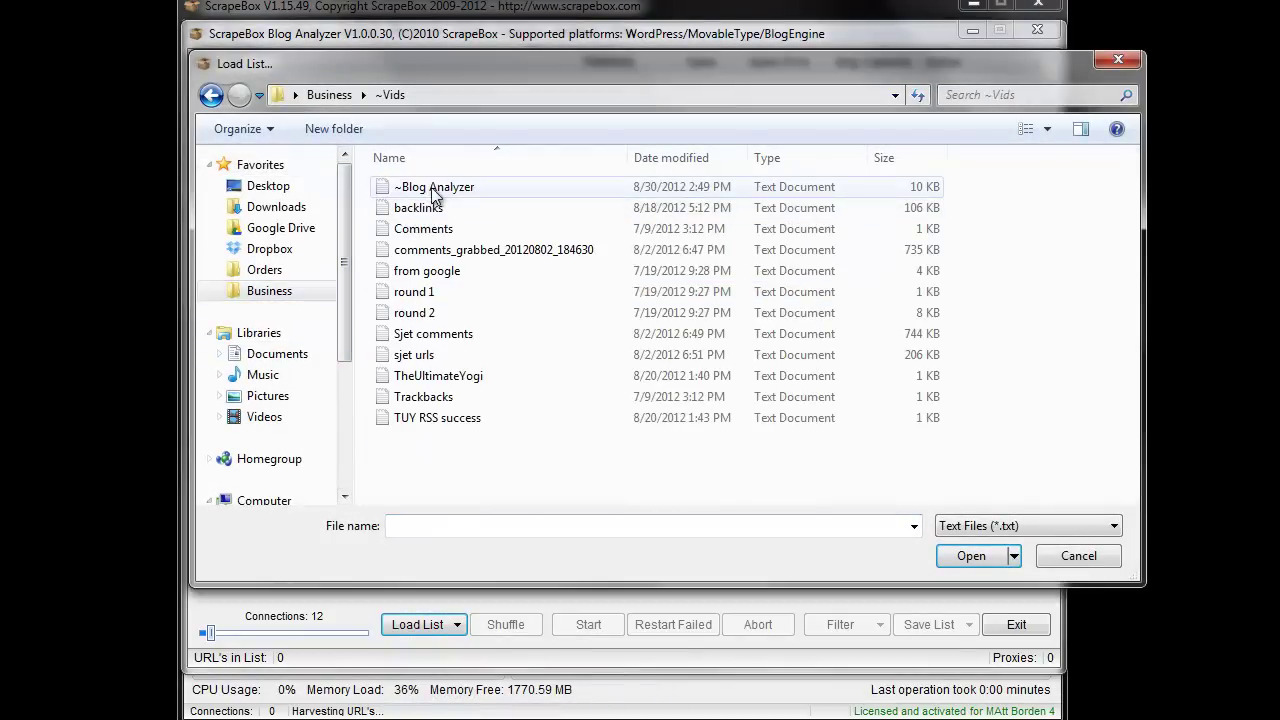
double_click(432, 187)
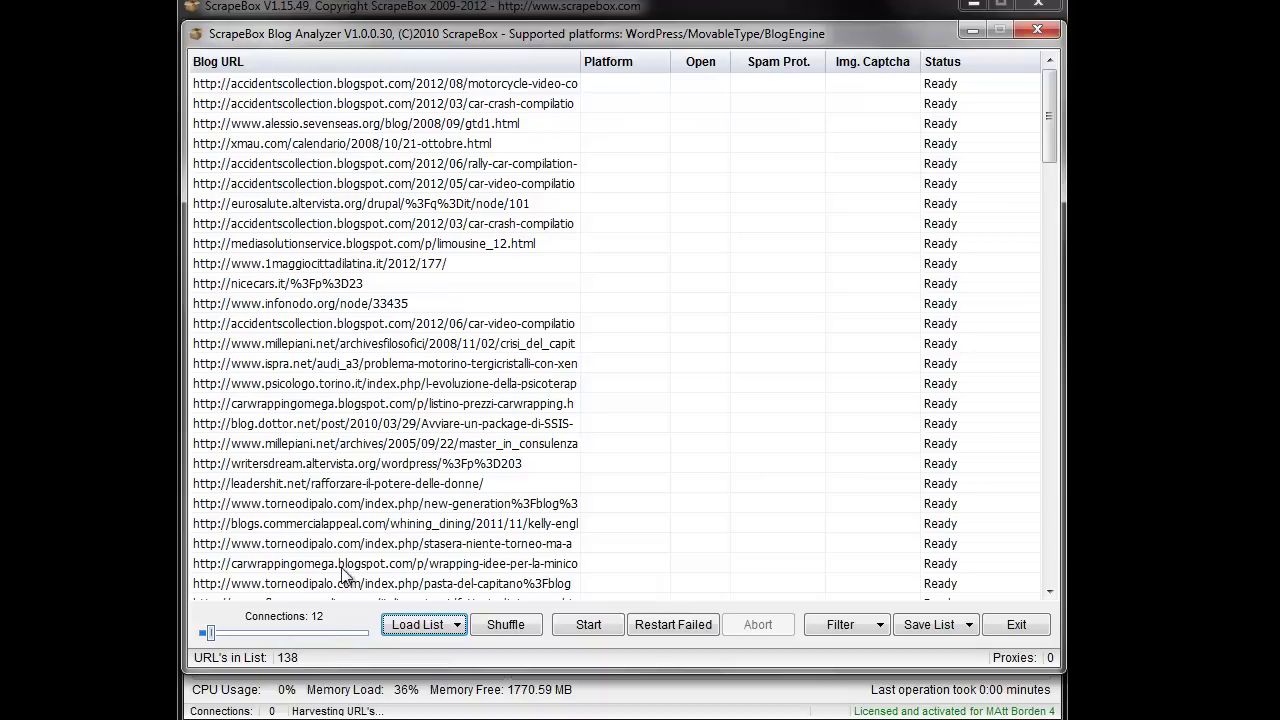
Set the Connections slider to 13
mouse_move(210, 635)
mouse_down()
mouse_move(197, 655)
mouse_move(212, 655)
mouse_up()
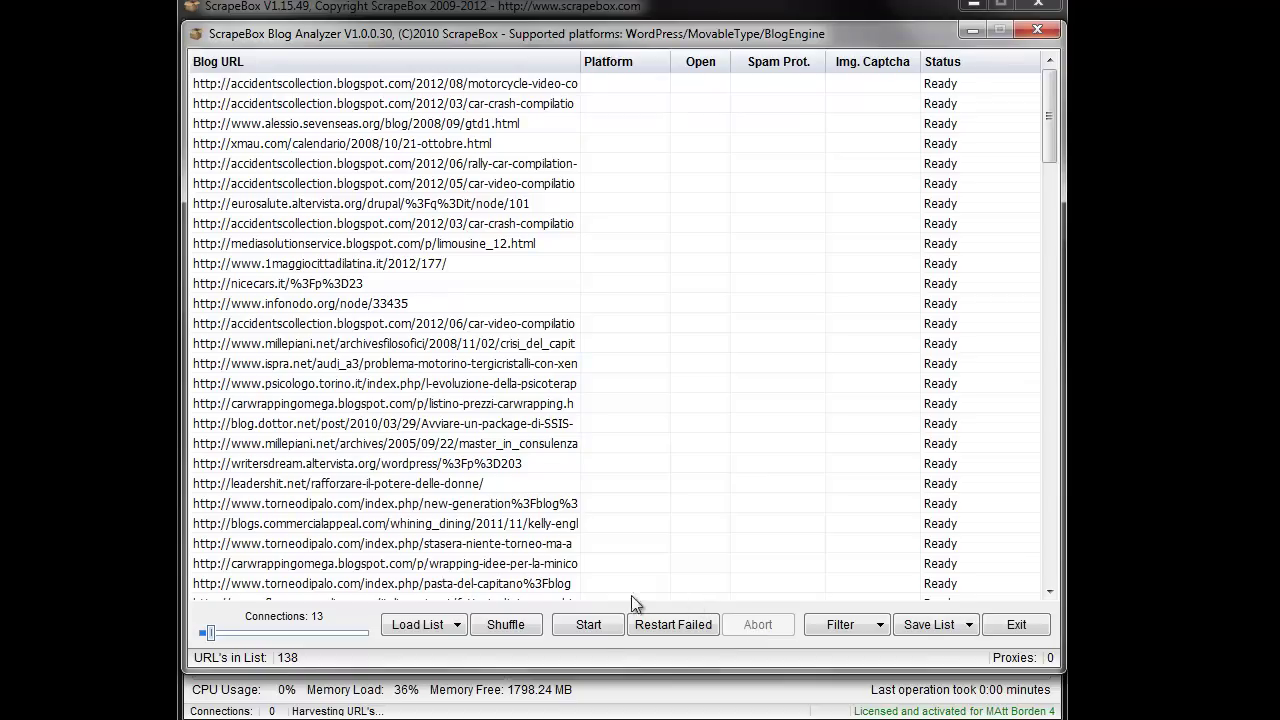
Run the Blog Analyzer on all 138 URLs and scroll through the rows as they complete
click(597, 625)
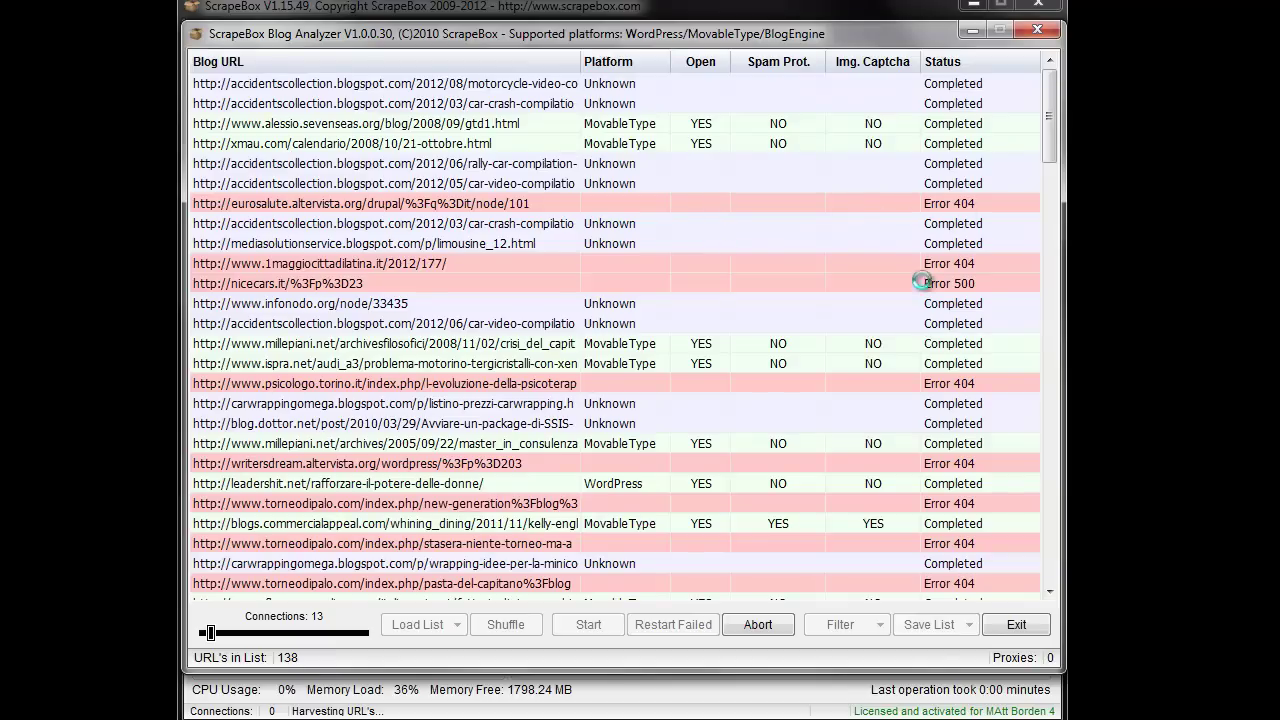
scroll(1048, 597, down, 5)
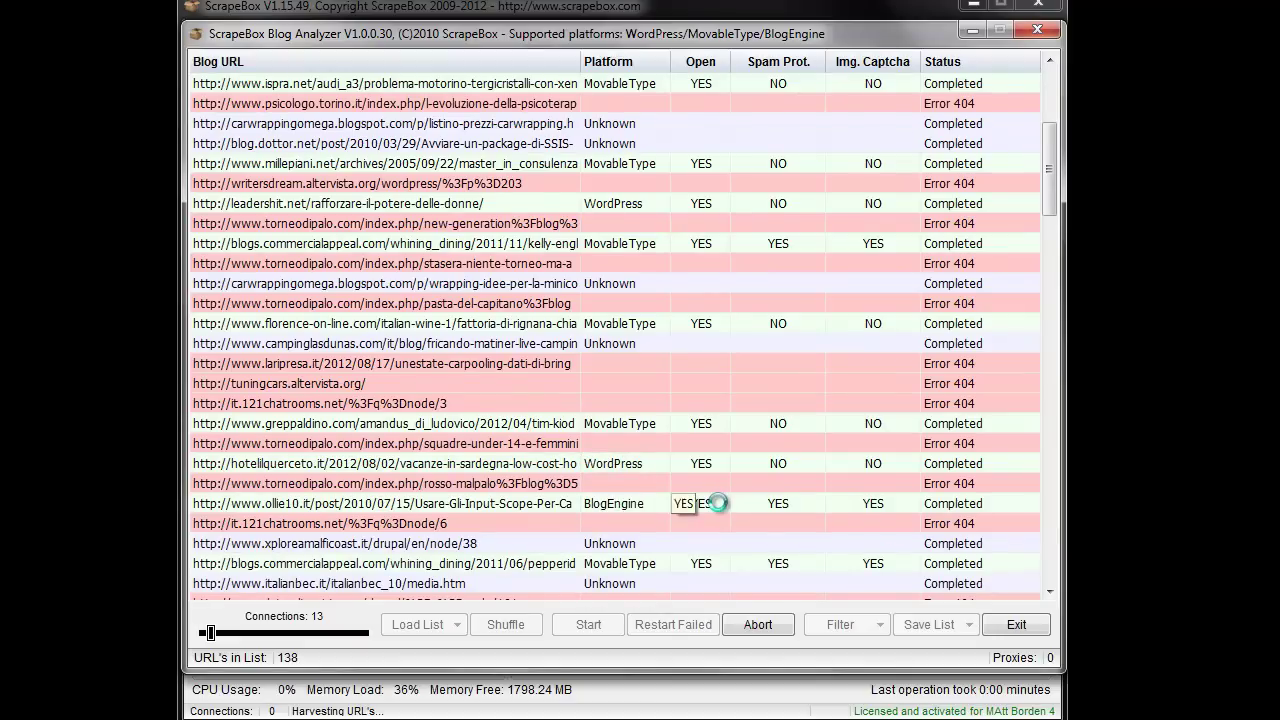
click(1050, 591)
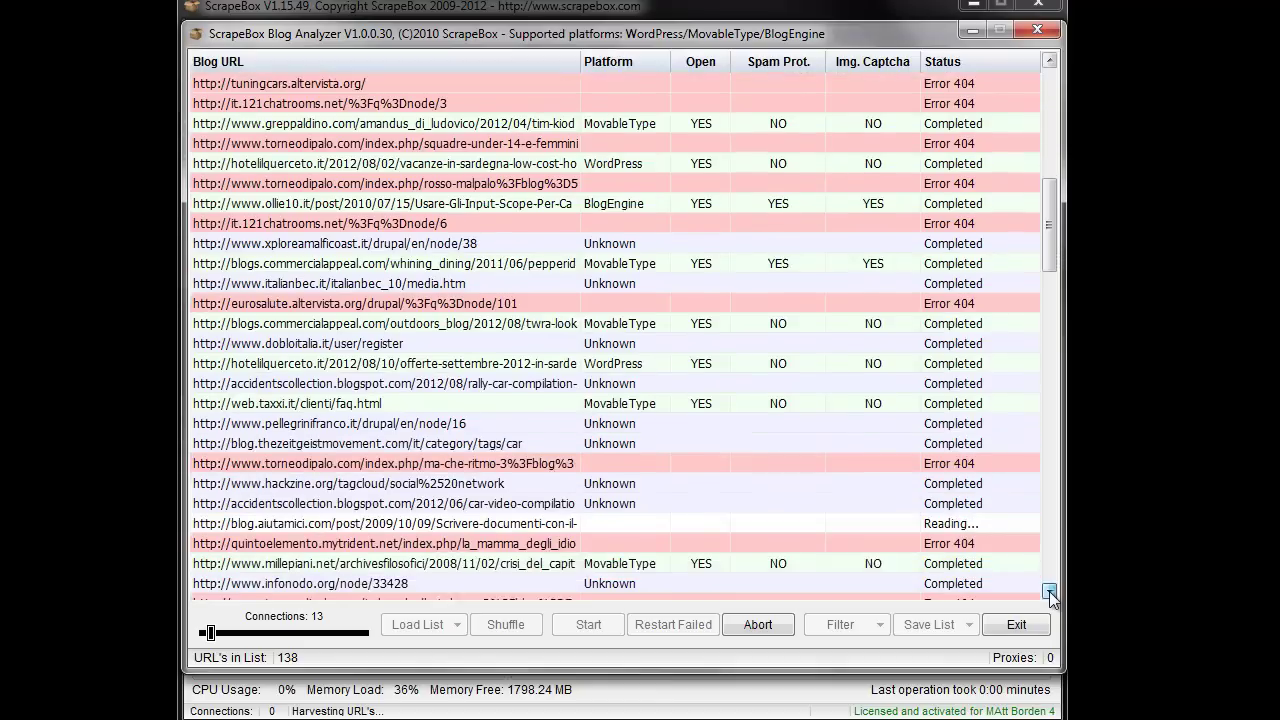
drag(1050, 594, 1050, 594)
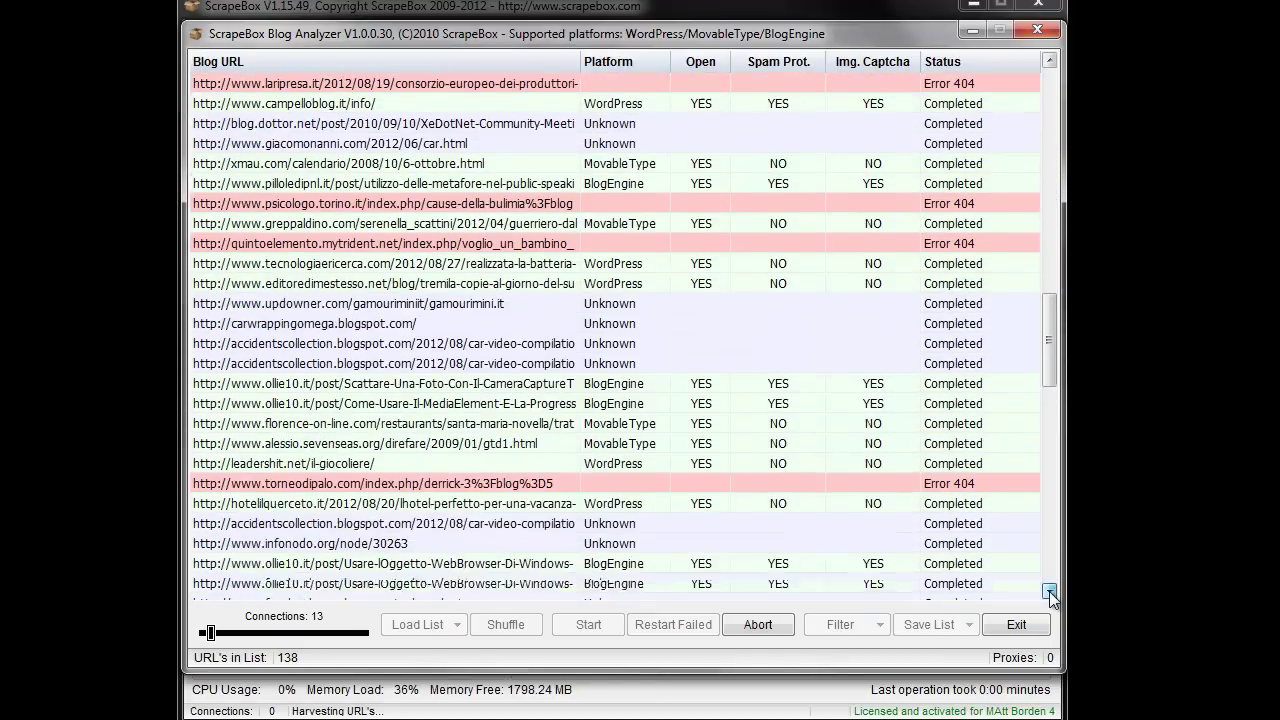
drag(1050, 594, 1050, 594)
click(1050, 594)
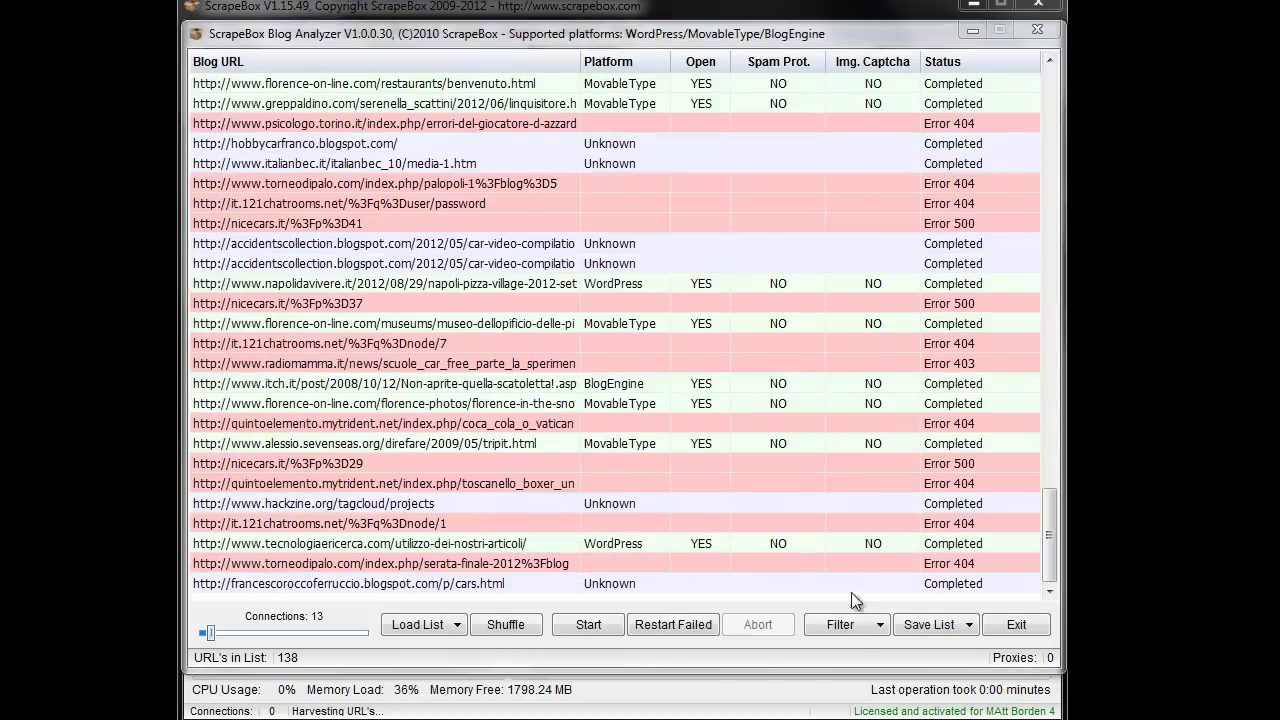
Check the Filter options, then sort the results by spam protection in reverse order
click(854, 622)
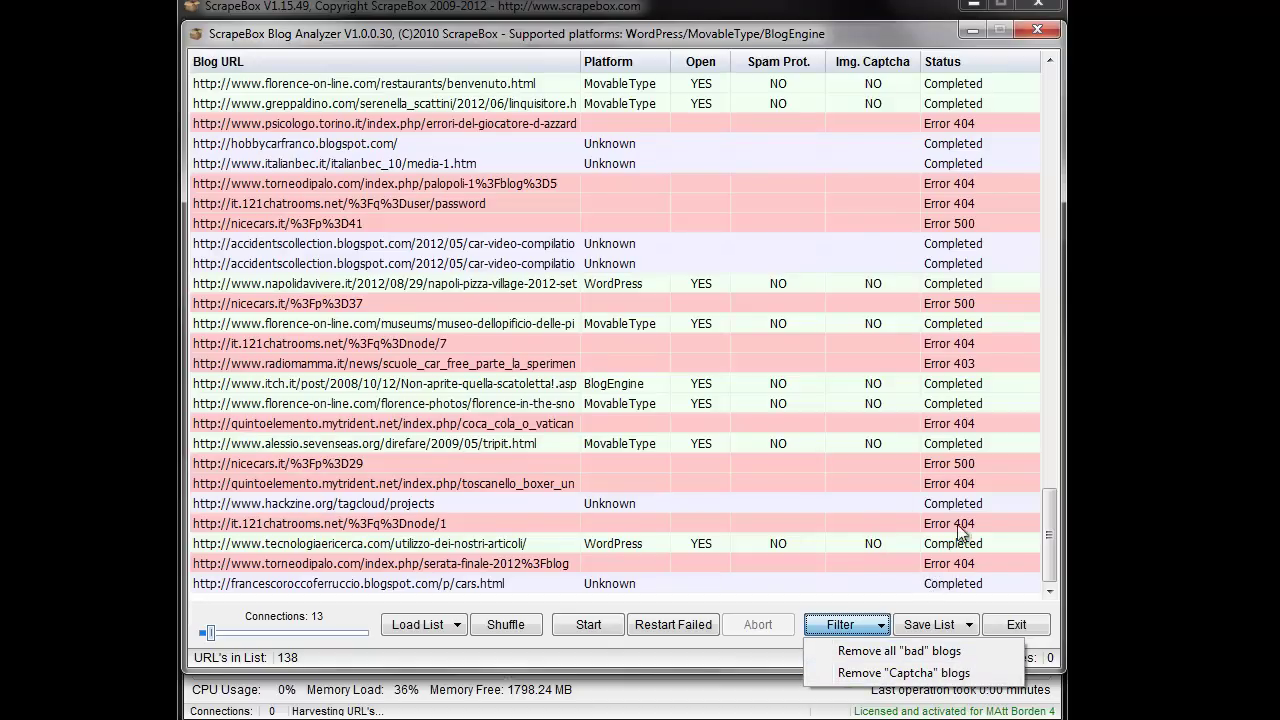
click(778, 61)
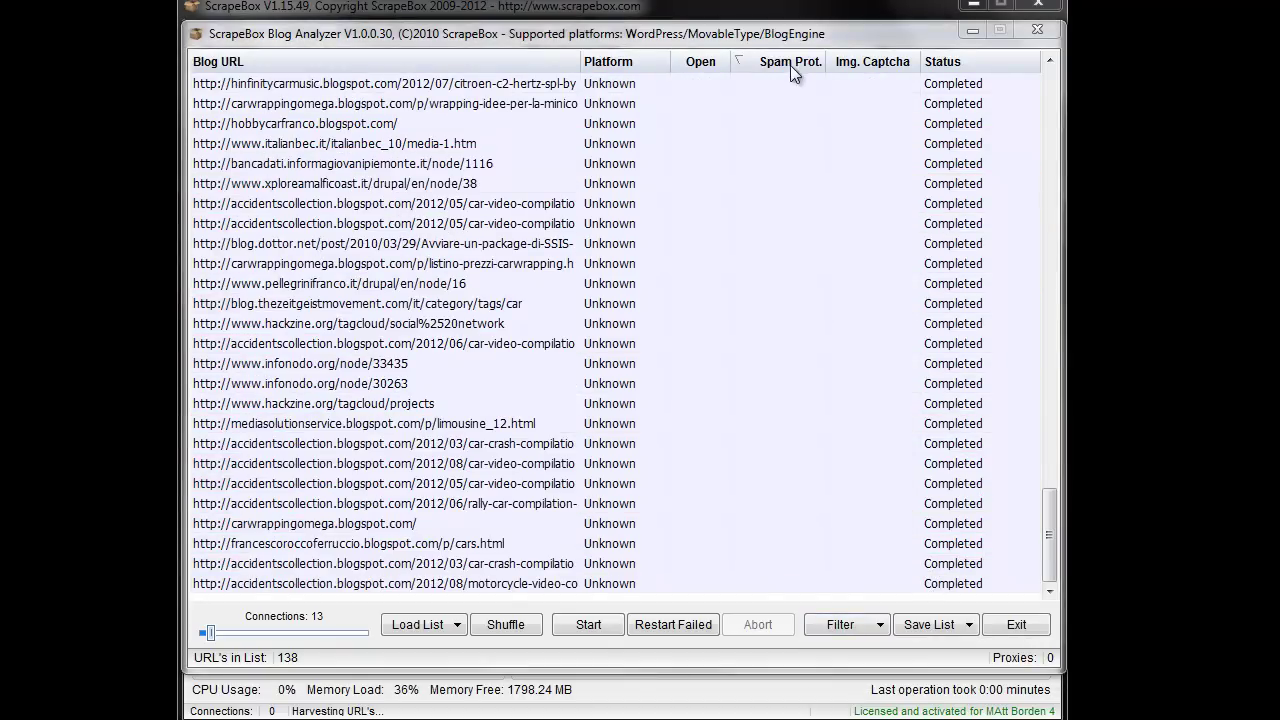
click(790, 64)
scroll(777, 198, up, 10)
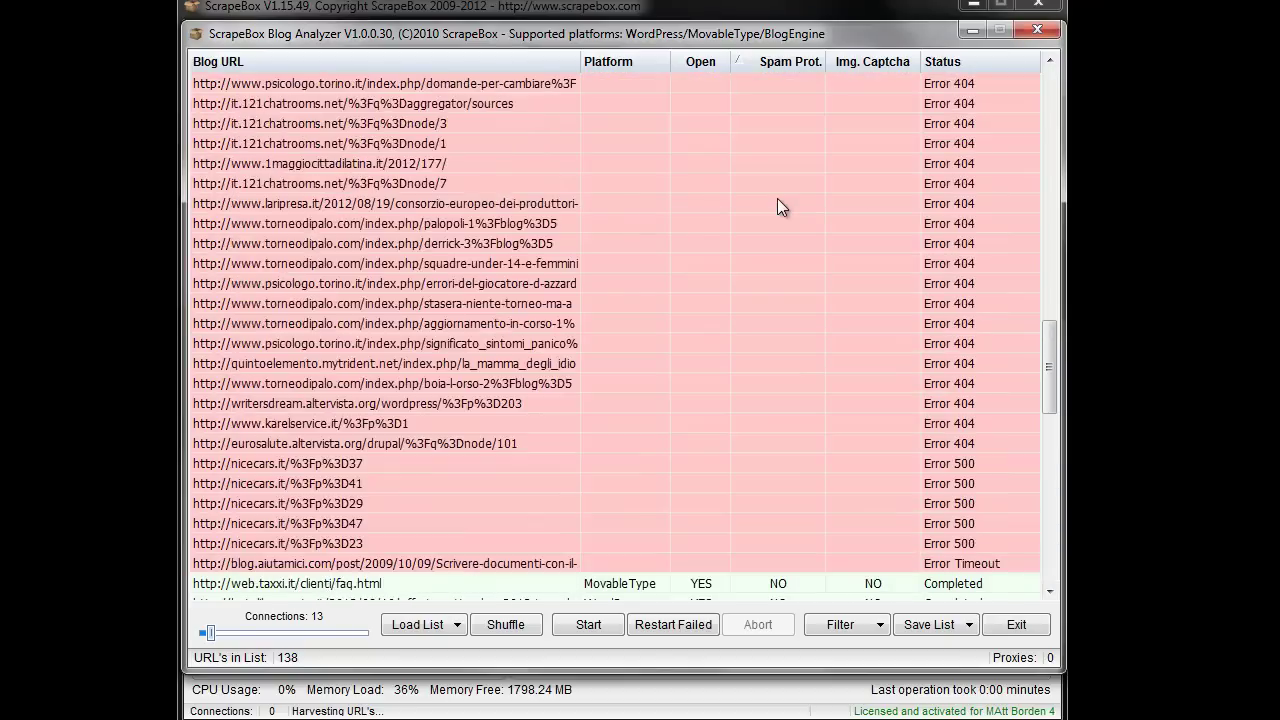
scroll(770, 190, up, 6)
scroll(800, 140, up, 2)
Sort the results by status, then by whether comments are open
click(965, 61)
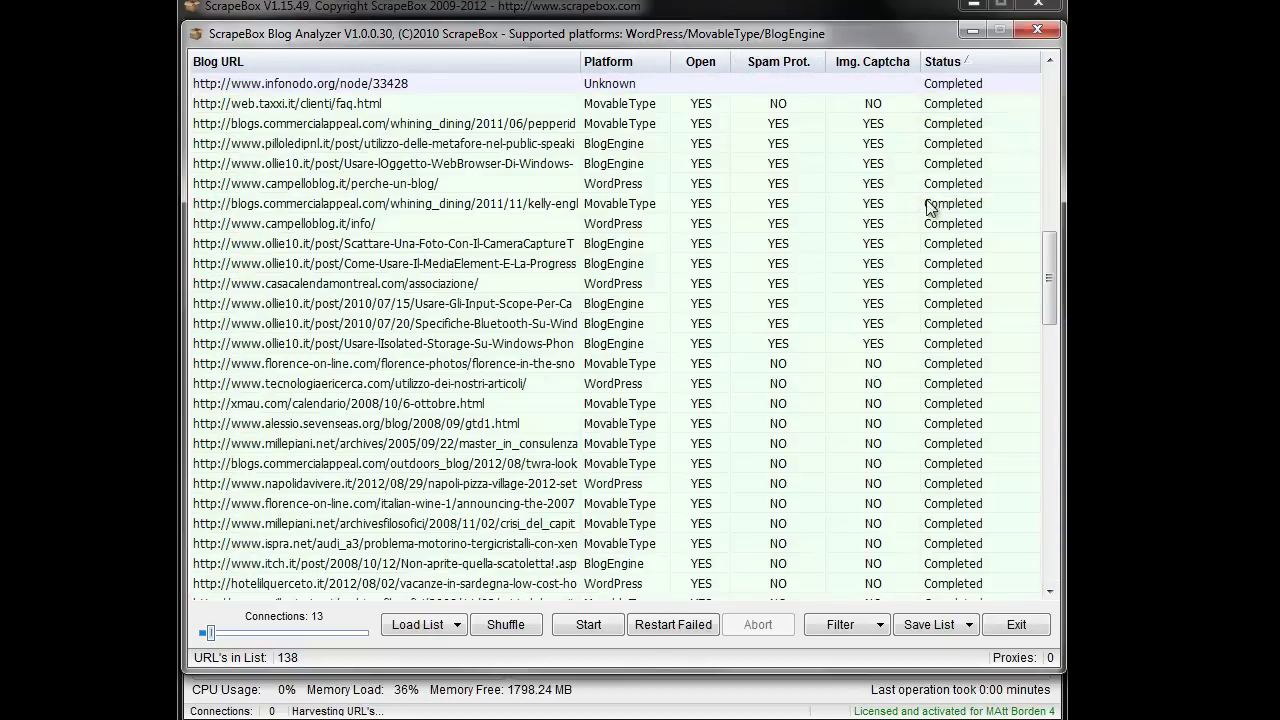
scroll(905, 188, down, 6)
scroll(905, 188, down, 6)
click(699, 59)
scroll(748, 246, down, 8)
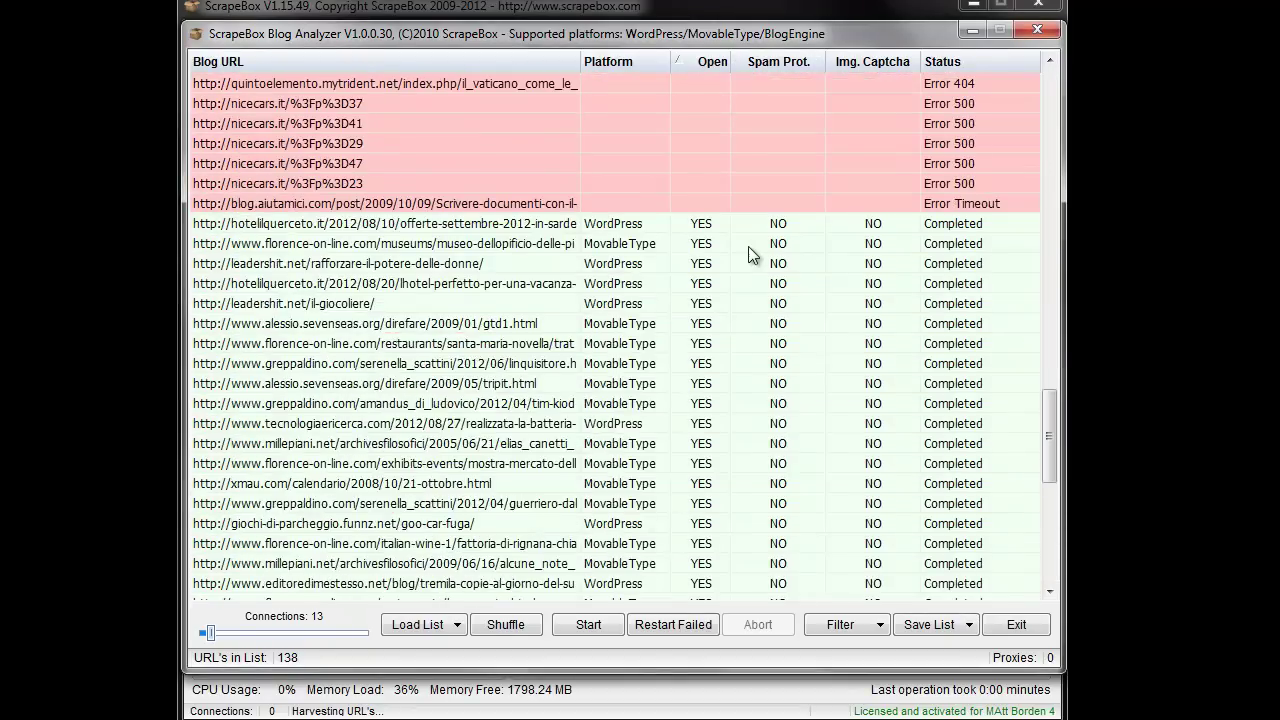
scroll(748, 246, down, 3)
scroll(800, 290, down, 6)
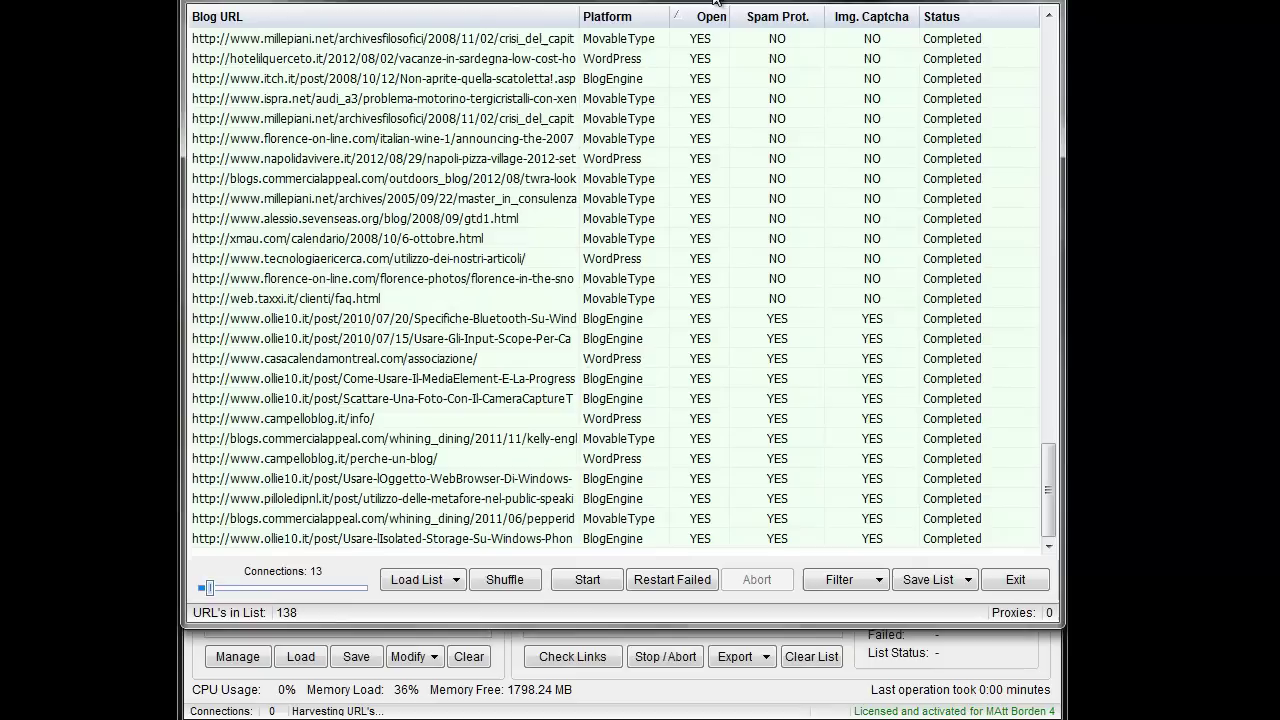
Move the analyzer window higher and bring up the Save List options
mouse_move(713, 33)
mouse_down()
mouse_move(711, 0)
mouse_move(763, 0)
mouse_up()
click(943, 565)
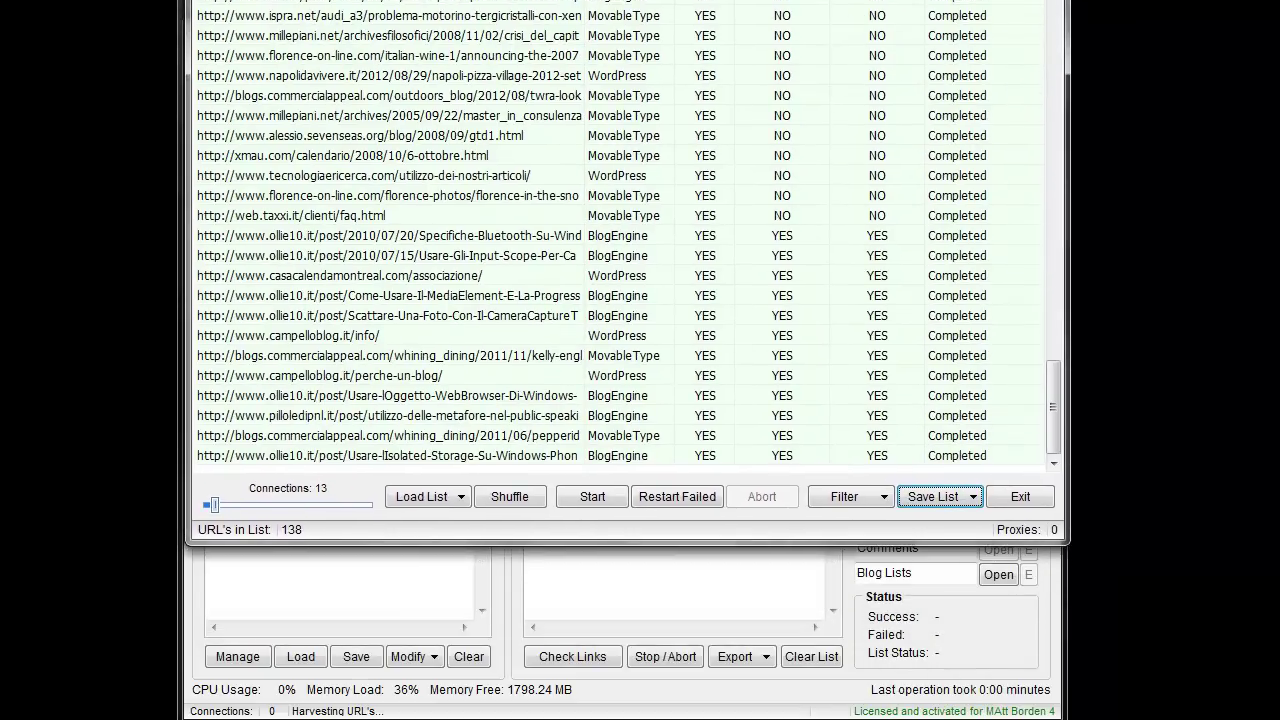
click(945, 500)
mouse_move(971, 522)
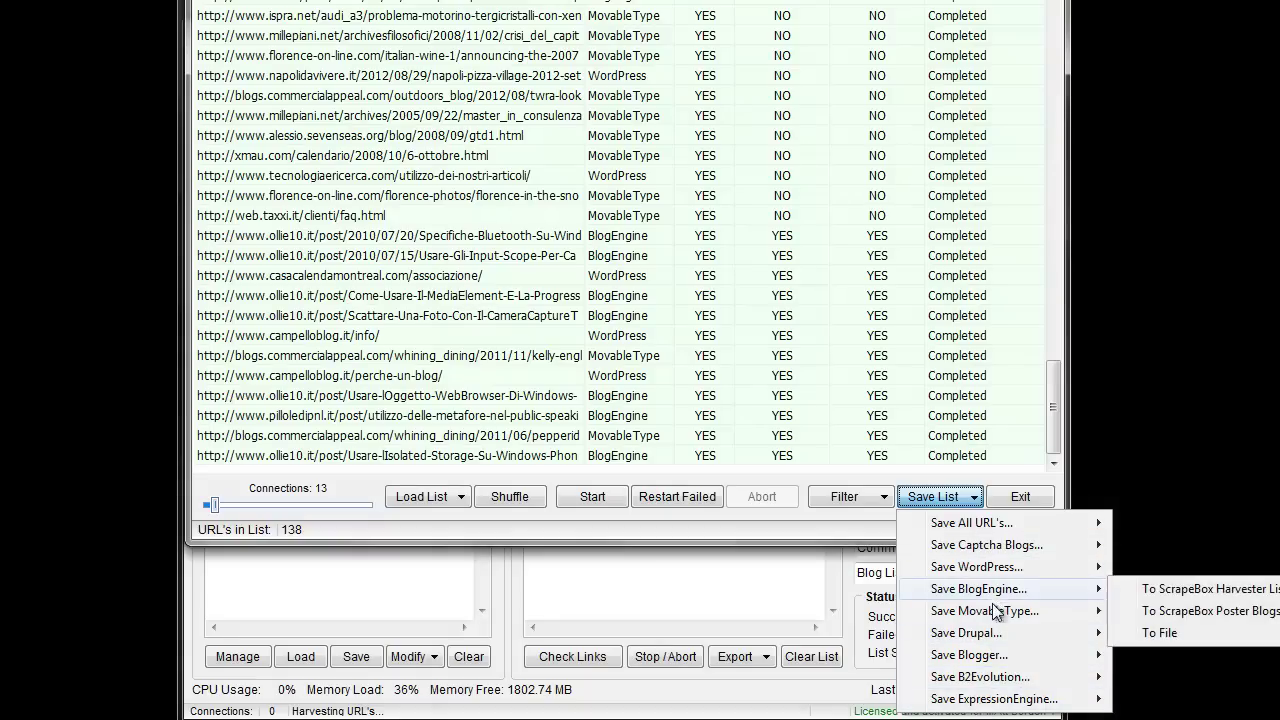
mouse_move(994, 698)
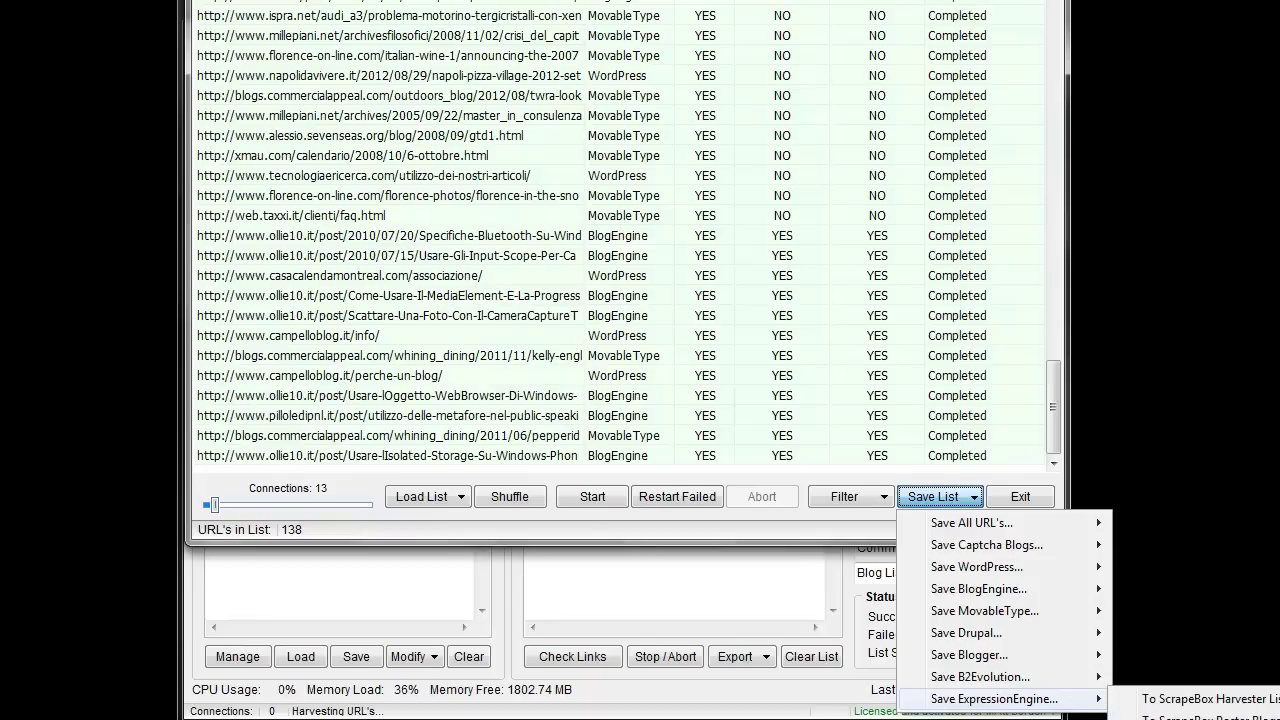
Try saving ExpressionEngine blogs, dismiss the no-match warning, then cancel saving WordPress blogs to file
click(1200, 698)
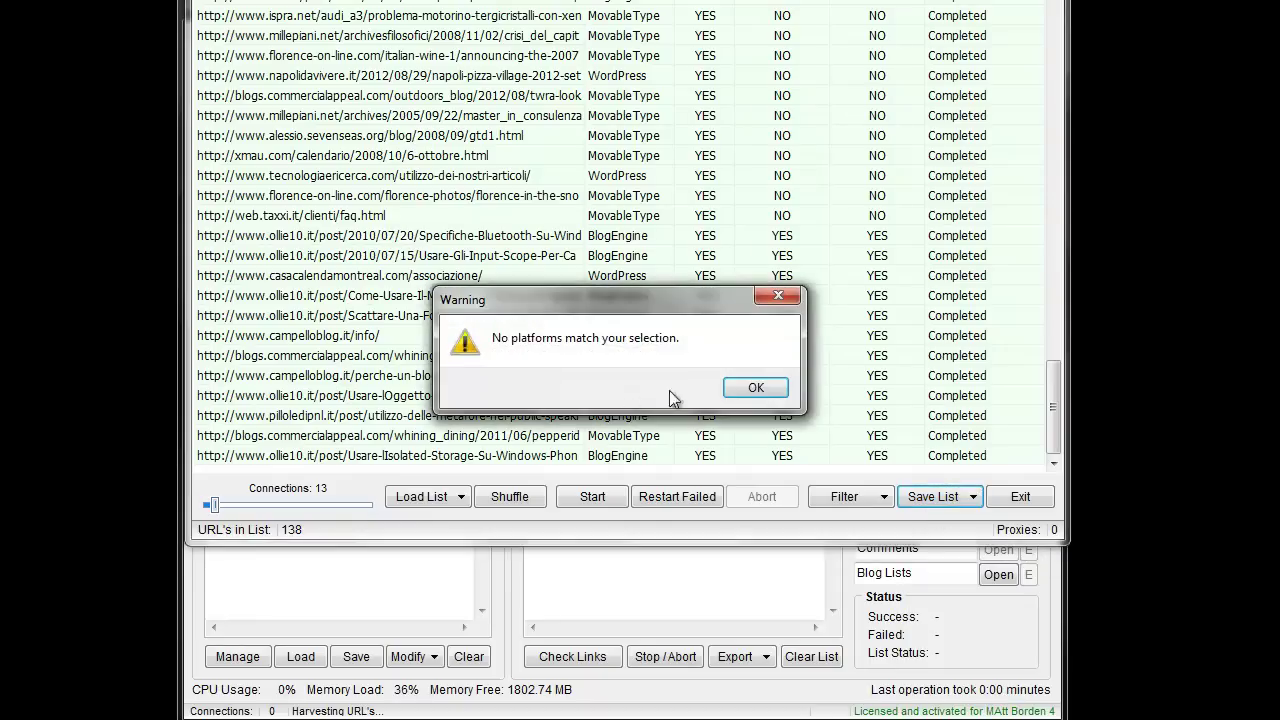
click(756, 390)
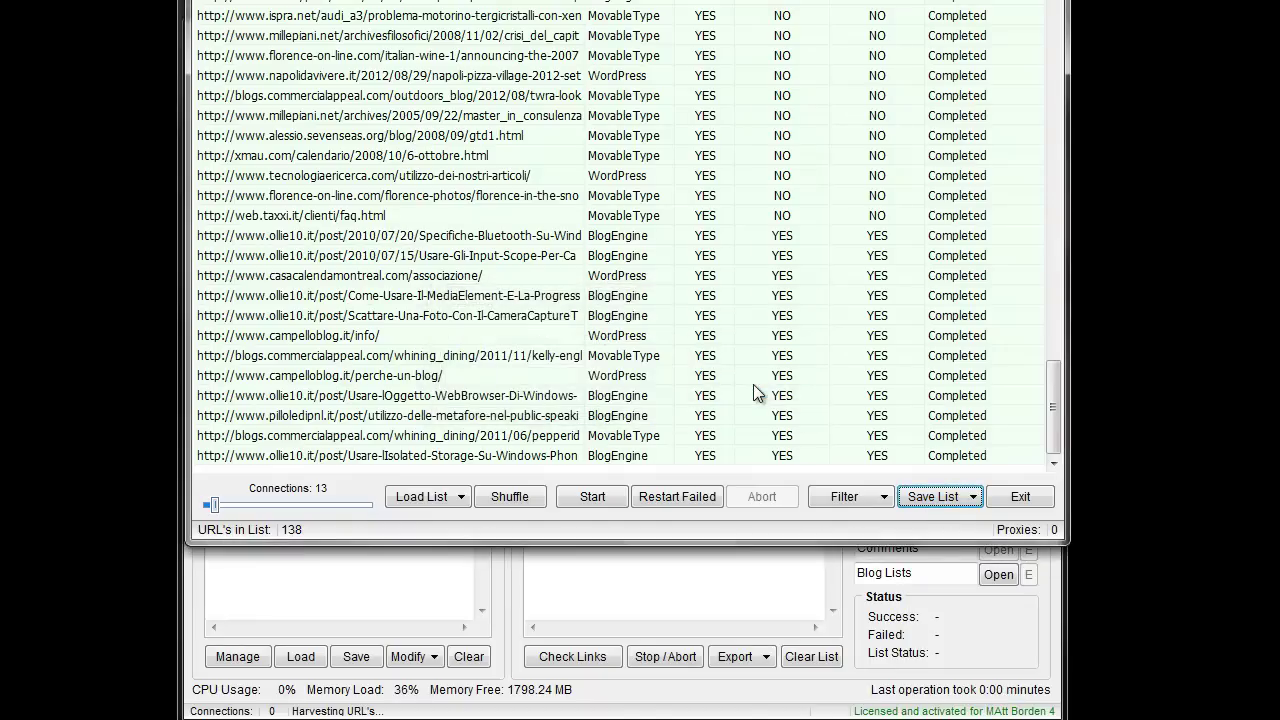
click(933, 497)
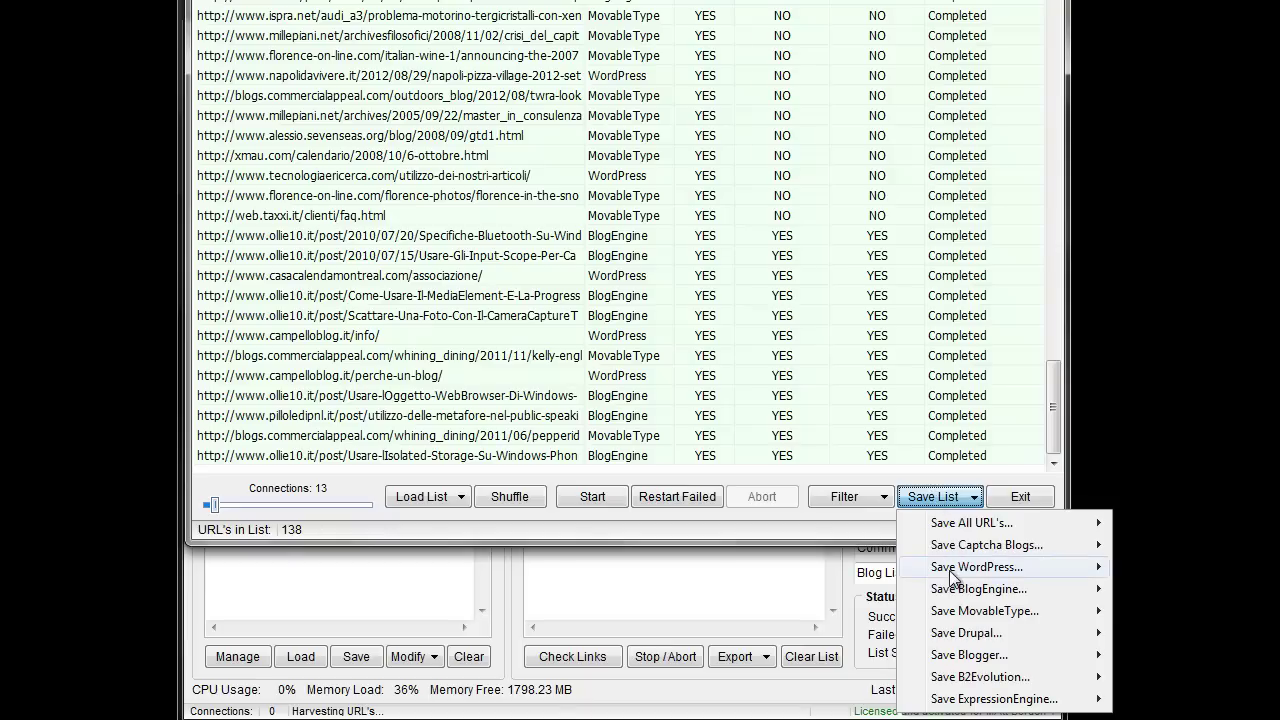
mouse_move(976, 567)
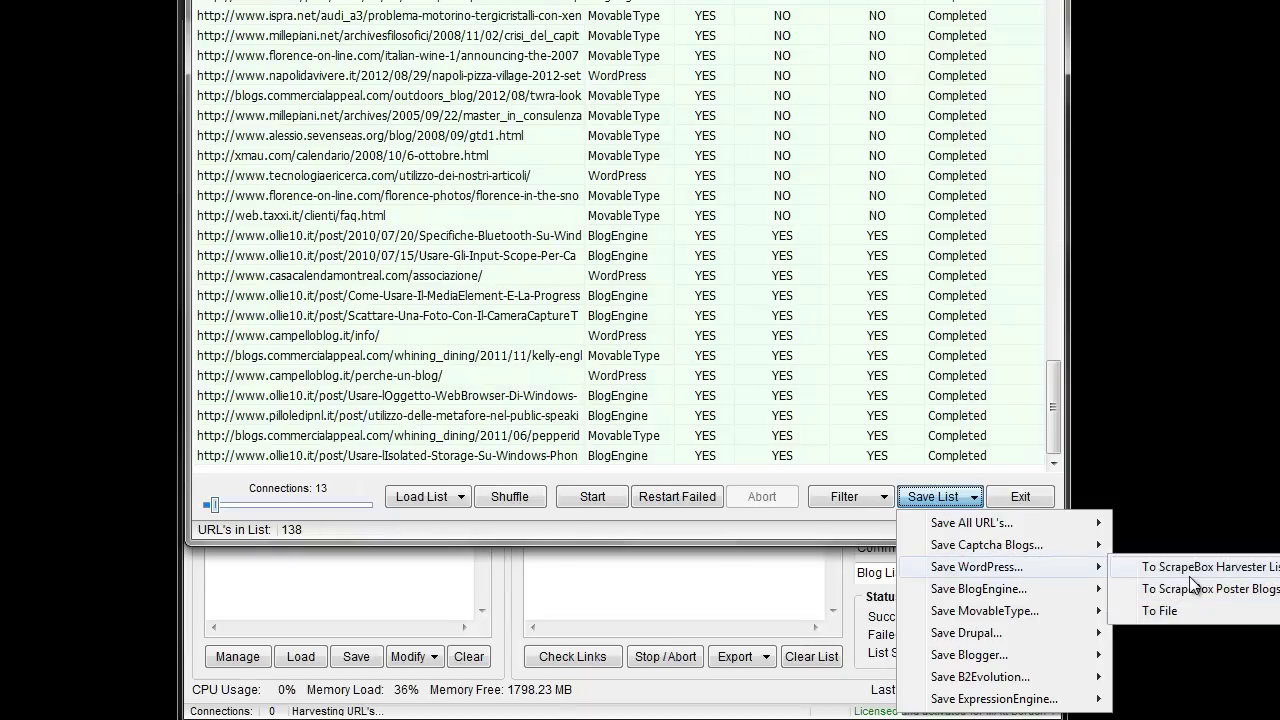
click(1189, 568)
click(945, 500)
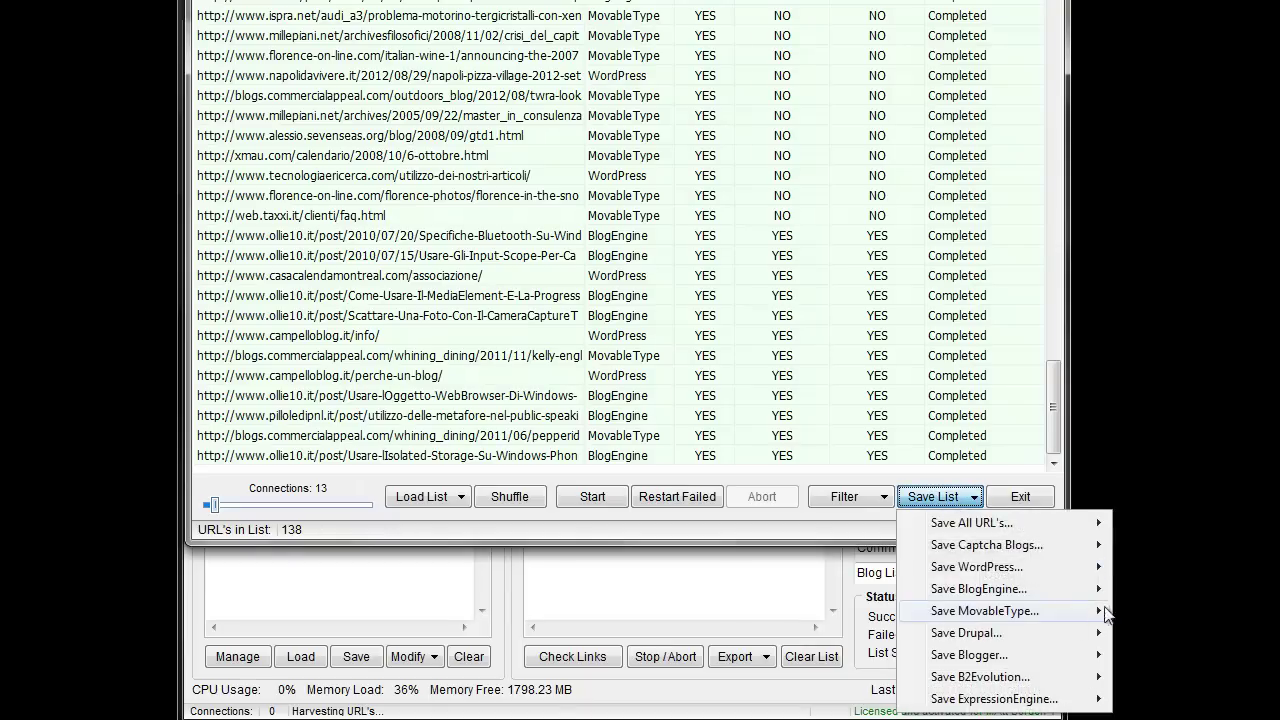
mouse_move(976, 566)
click(1150, 607)
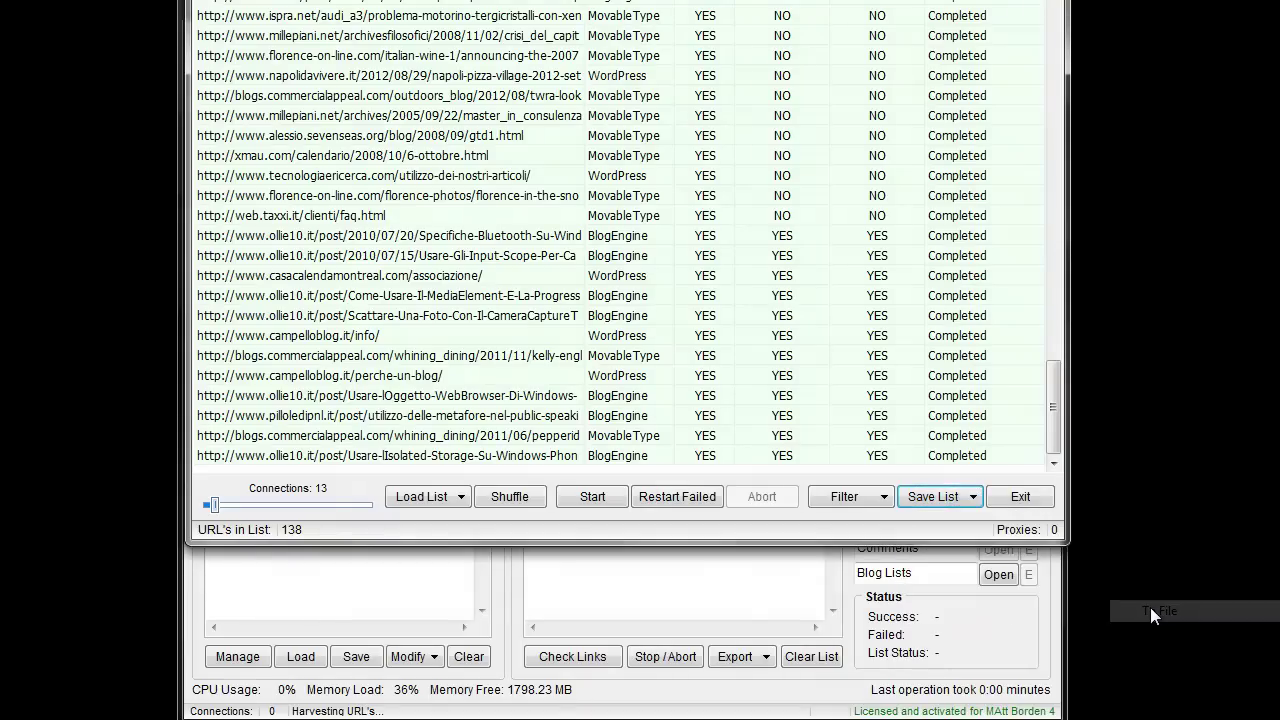
click(1075, 428)
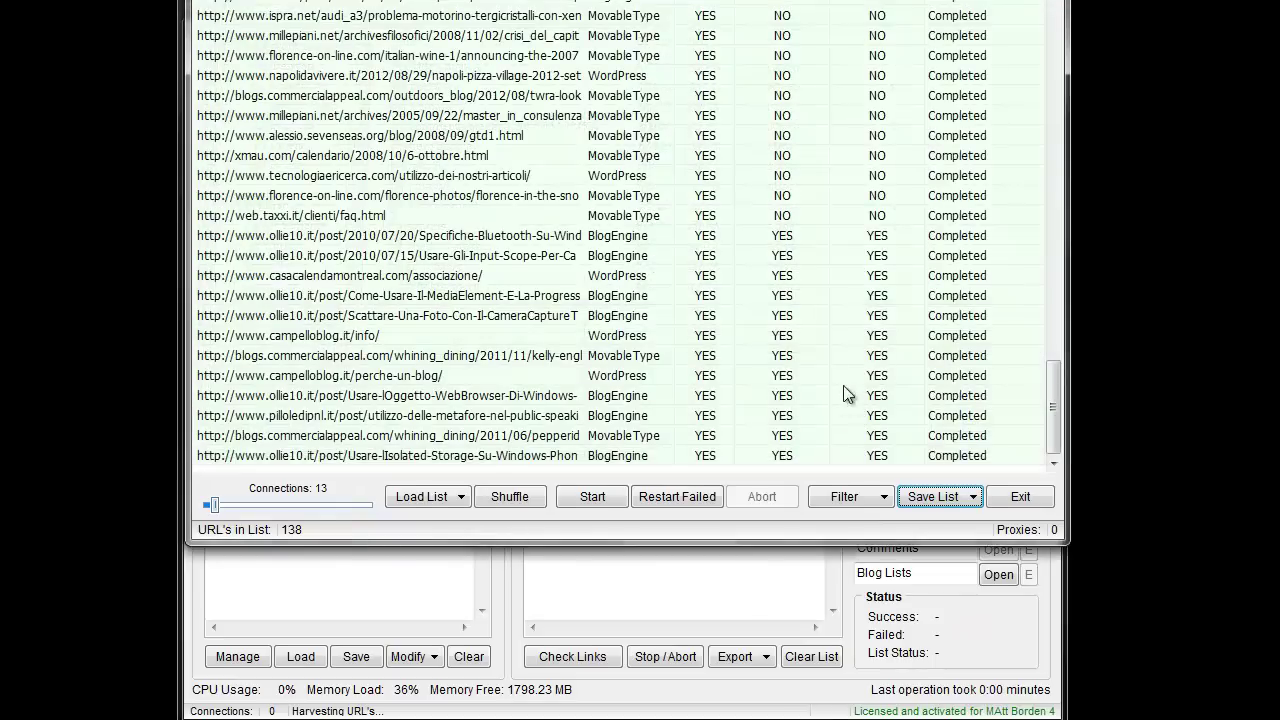